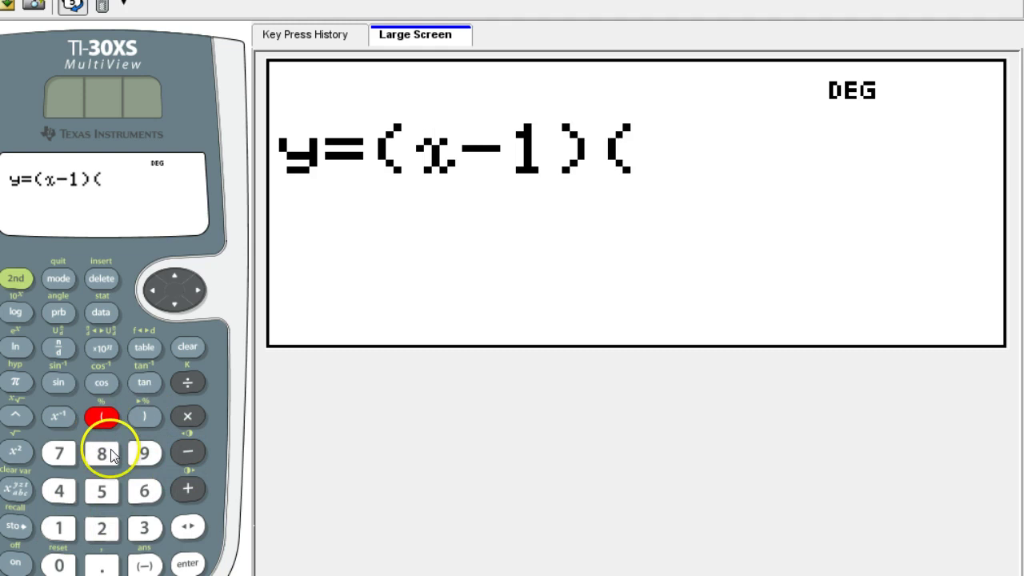
# Finish keying (x−2)(x−4) so the function reads y=(x−1)(x−2)(x−4), and confirm it.
pyautogui.click(16, 488)
pyautogui.click(185, 453)
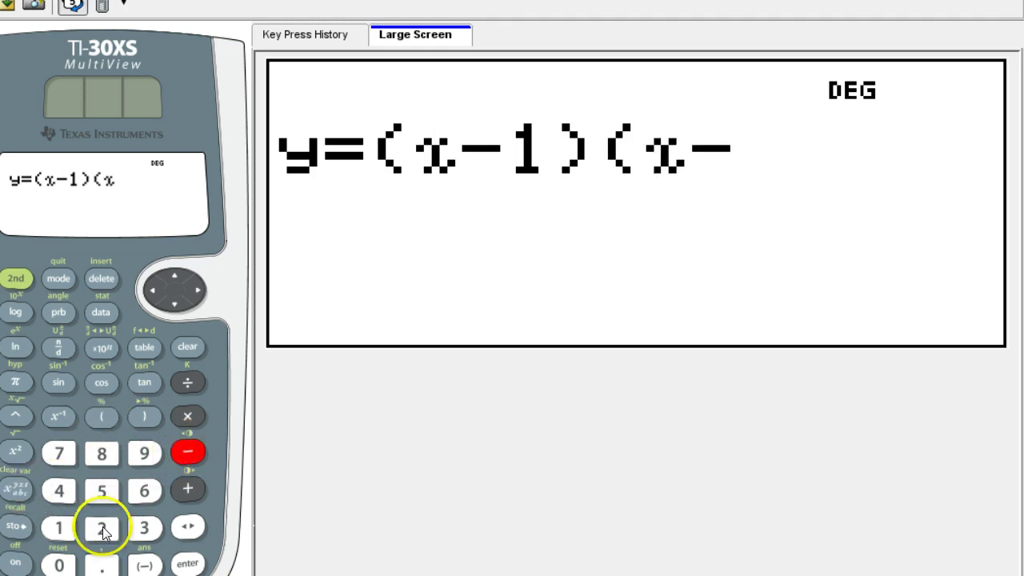
pyautogui.click(102, 528)
pyautogui.click(145, 417)
pyautogui.click(108, 418)
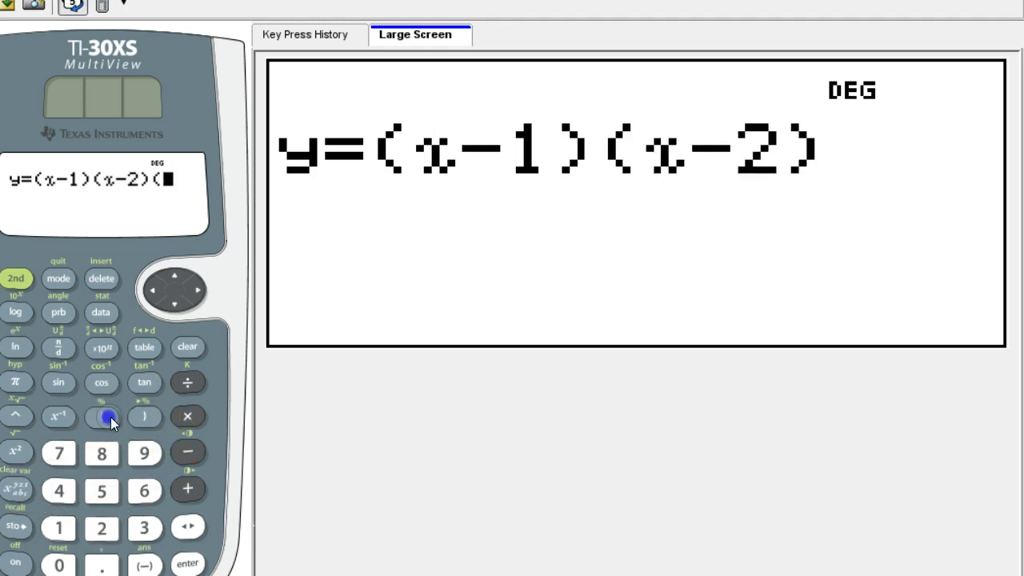
pyautogui.click(16, 488)
pyautogui.click(187, 451)
pyautogui.click(61, 491)
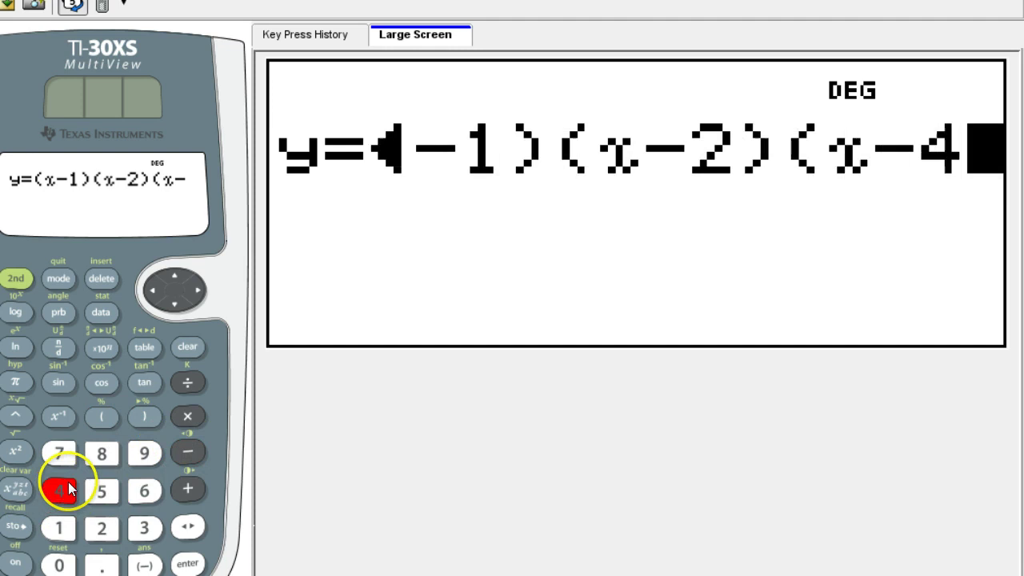
pyautogui.click(148, 416)
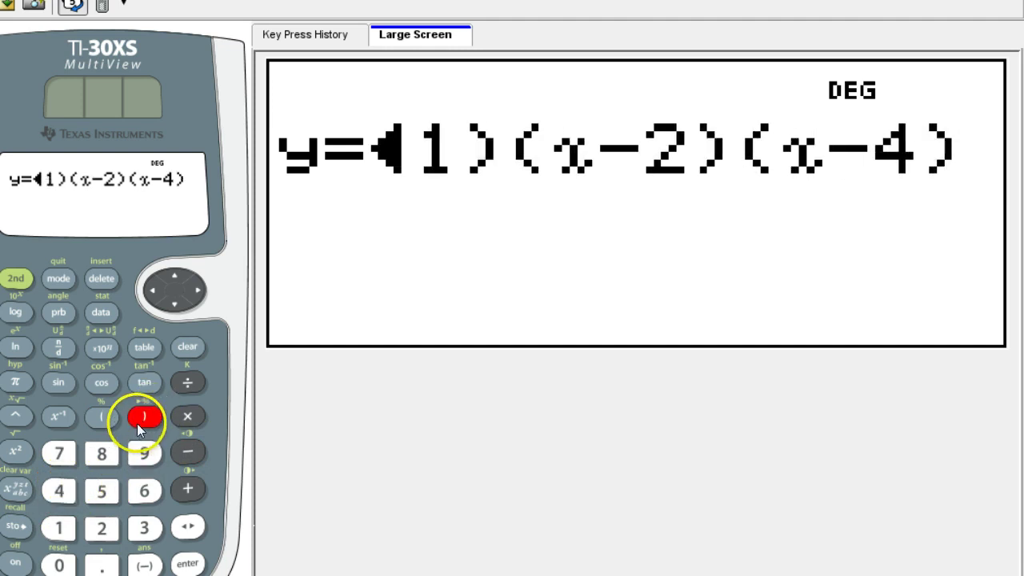
pyautogui.click(183, 561)
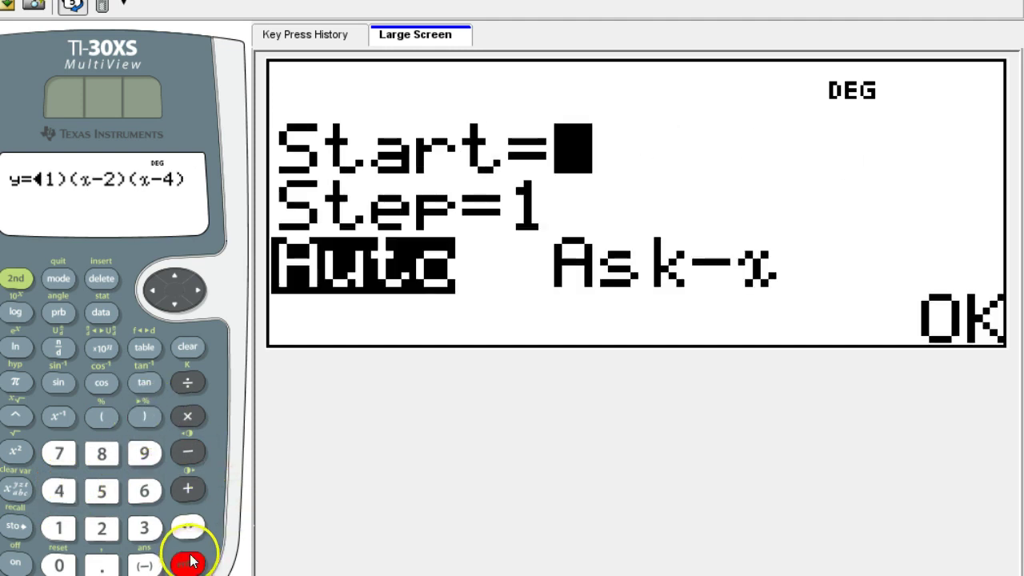
# Set the table to Start=0 with Step=1 and generate the table of values.
pyautogui.write('3')
pyautogui.hotkey('alt', 'Tab')
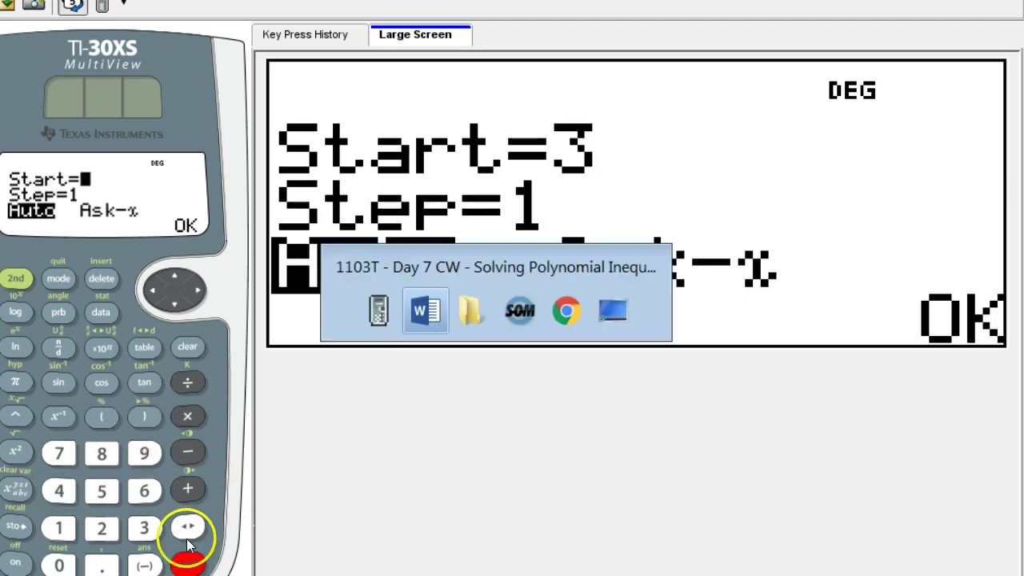
pyautogui.hotkey('alt', 'Tab')
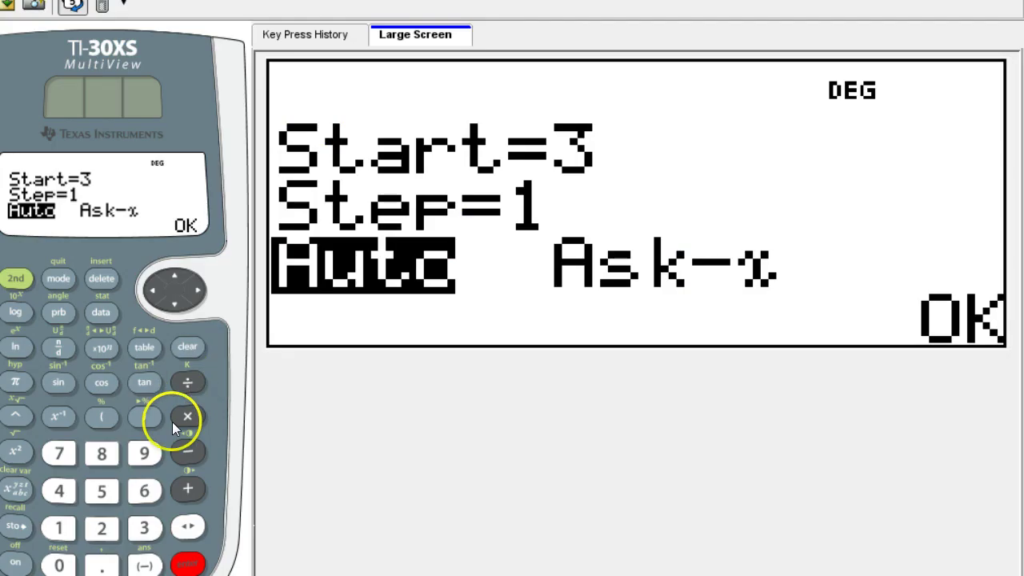
pyautogui.click(57, 557)
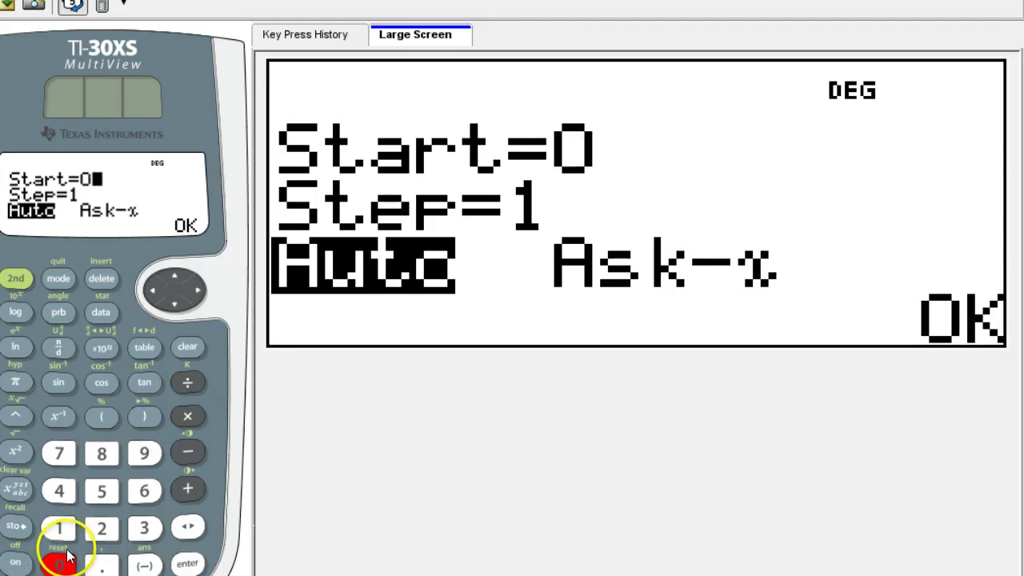
pyautogui.click(190, 563)
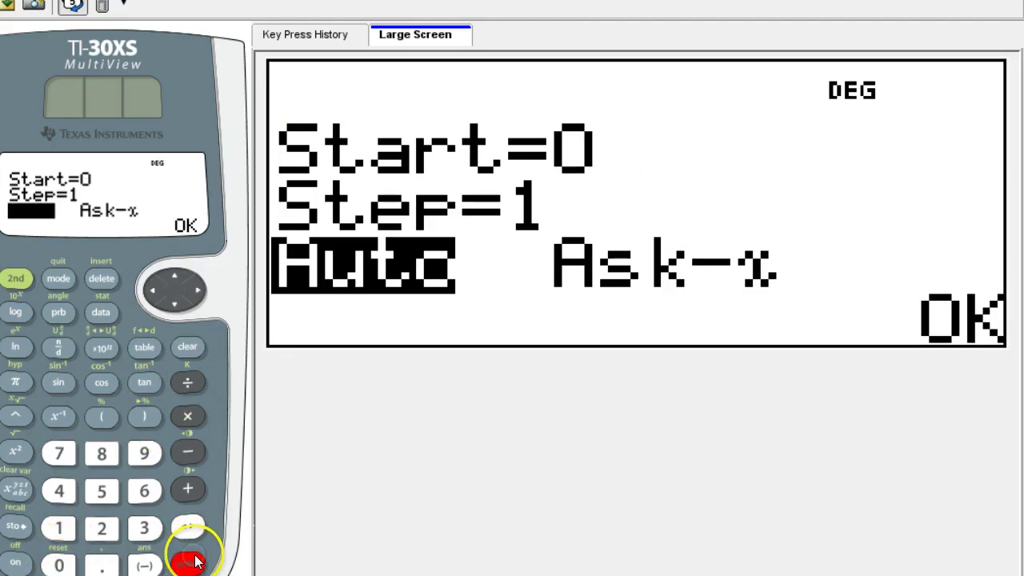
pyautogui.click(190, 562)
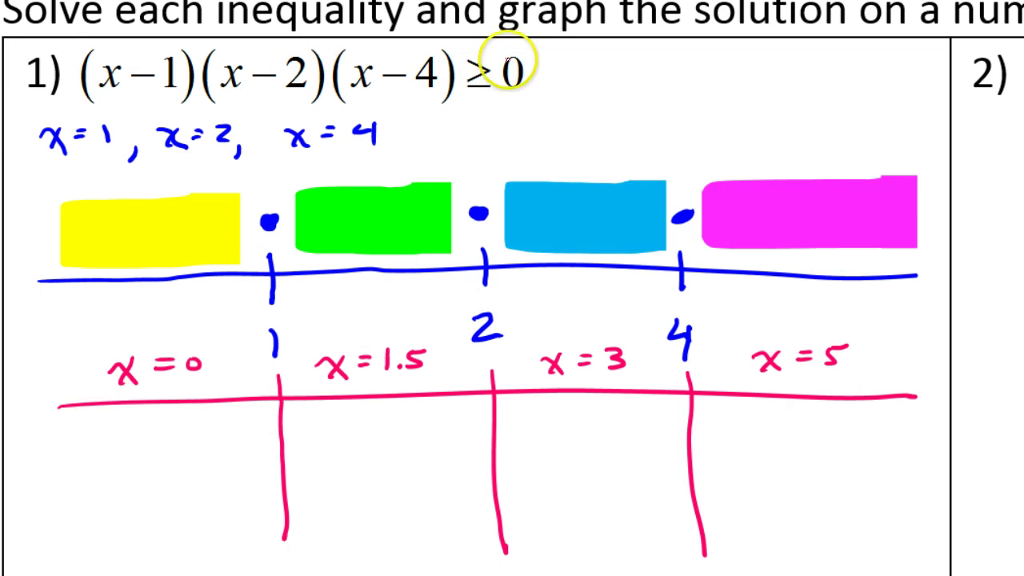
# Circle the ≥ 0 in red and write −8 ≥ 0 No! under x=0.
pyautogui.moveTo(541, 57)
pyautogui.mouseDown()
pyautogui.moveTo(492, 48)
pyautogui.moveTo(459, 64)
pyautogui.moveTo(454, 86)
pyautogui.moveTo(481, 101)
pyautogui.moveTo(541, 80)
pyautogui.mouseUp()
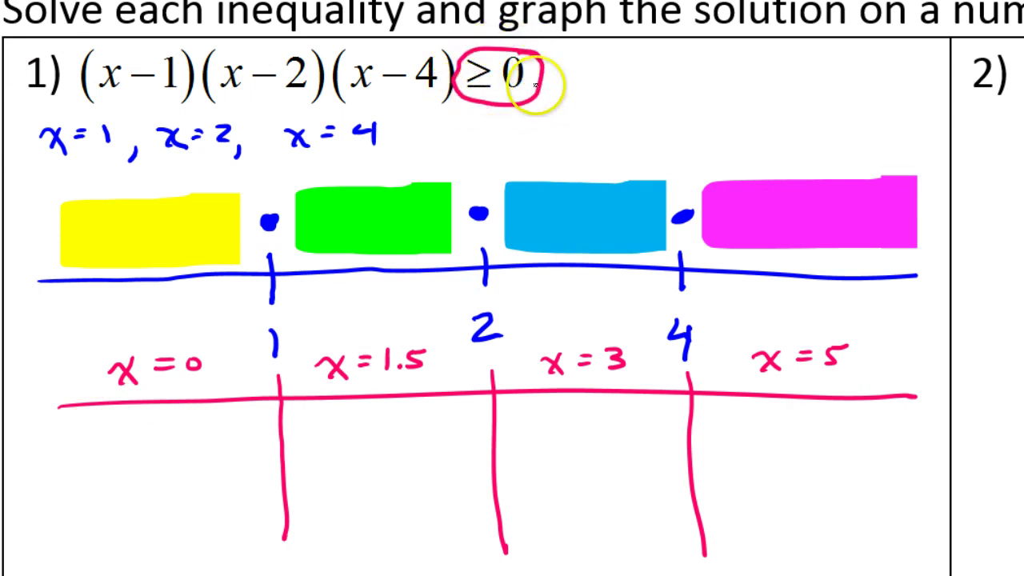
pyautogui.moveTo(58, 436)
pyautogui.mouseDown()
pyautogui.moveTo(146, 425)
pyautogui.moveTo(134, 437)
pyautogui.mouseUp()
pyautogui.moveTo(133, 443); pyautogui.dragTo(160, 440)
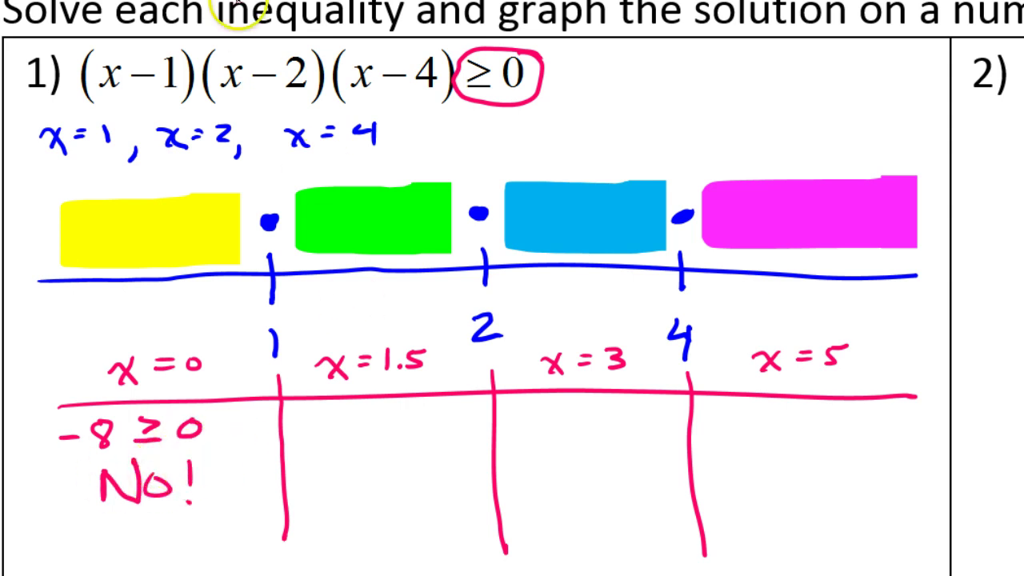
# Erase the yellow bar left of 1 and step the calculator table down to x=3.
pyautogui.click(212, 214)
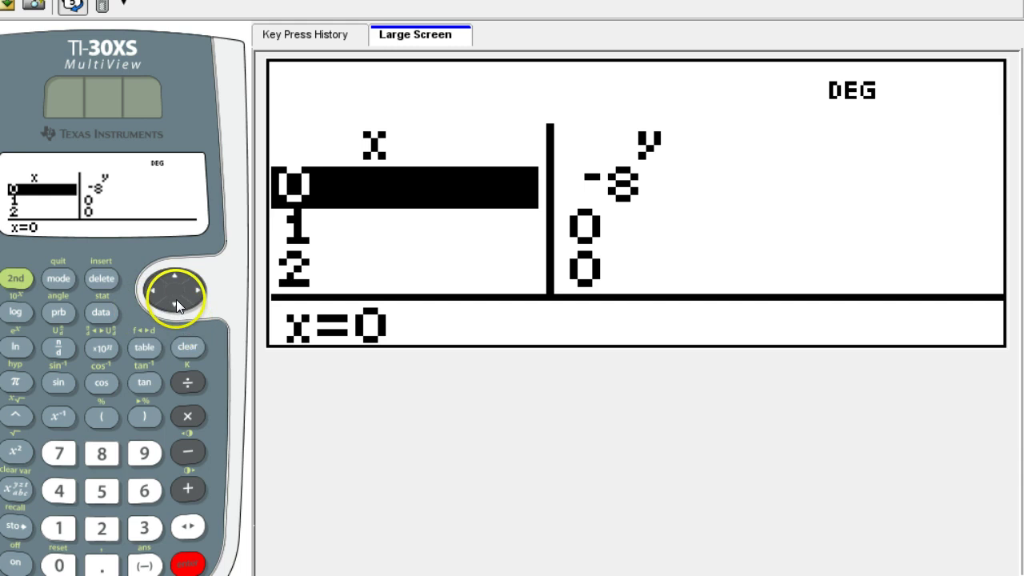
pyautogui.click(177, 301)
pyautogui.click(177, 301)
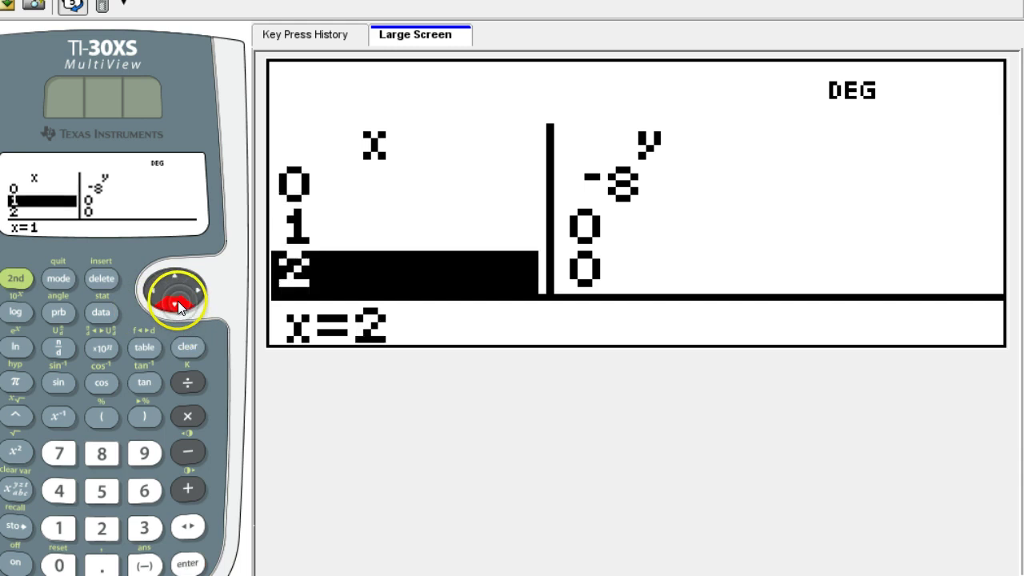
pyautogui.click(177, 300)
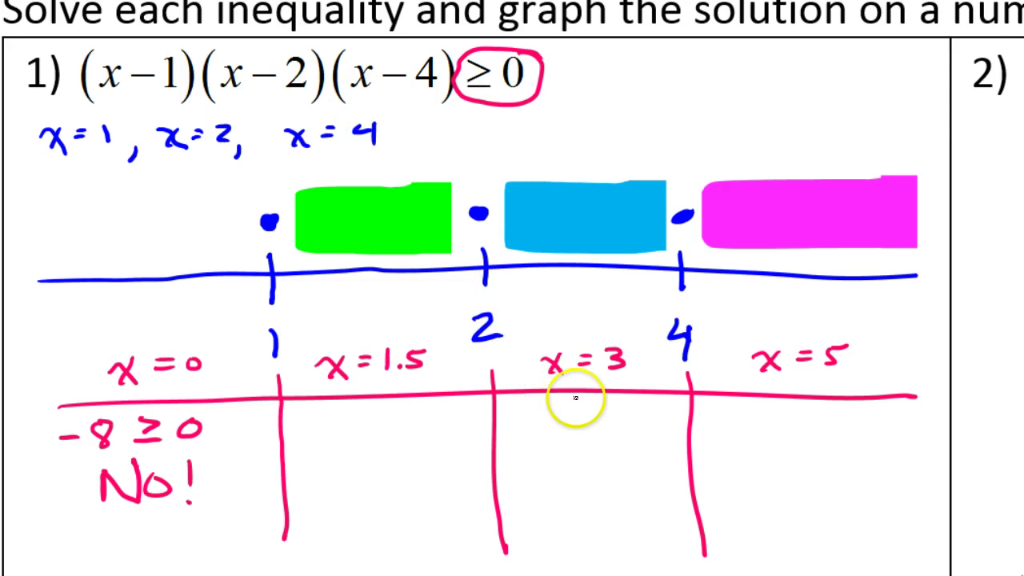
# Write −2 ≥ 0 No! under x=3.
pyautogui.moveTo(523, 424); pyautogui.dragTo(535, 424)
pyautogui.moveTo(539, 415)
pyautogui.mouseDown()
pyautogui.moveTo(560, 430)
pyautogui.moveTo(597, 405)
pyautogui.mouseUp()
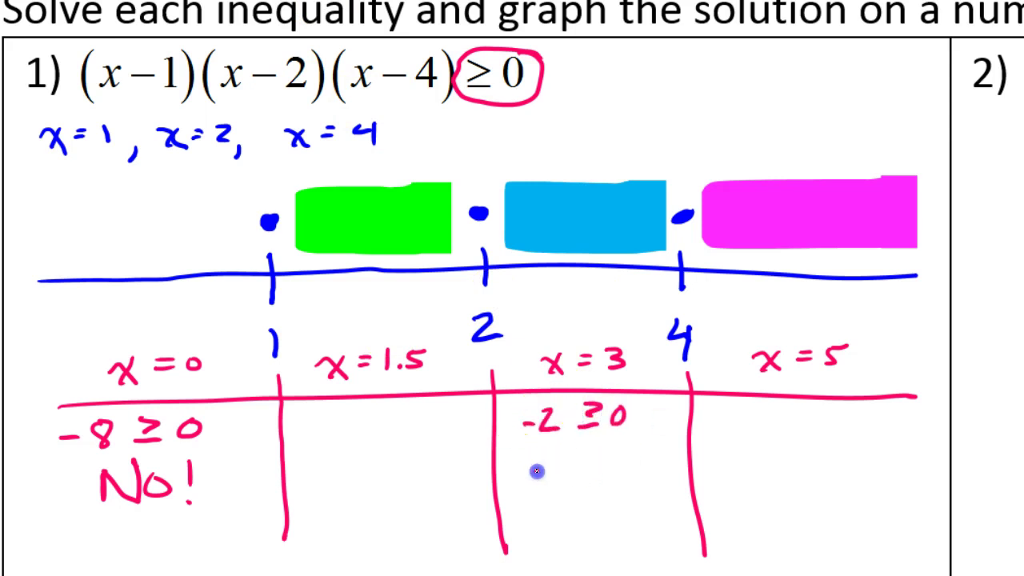
pyautogui.moveTo(585, 462)
pyautogui.mouseDown()
pyautogui.moveTo(615, 450)
pyautogui.moveTo(615, 475)
pyautogui.mouseUp()
pyautogui.click(618, 486)
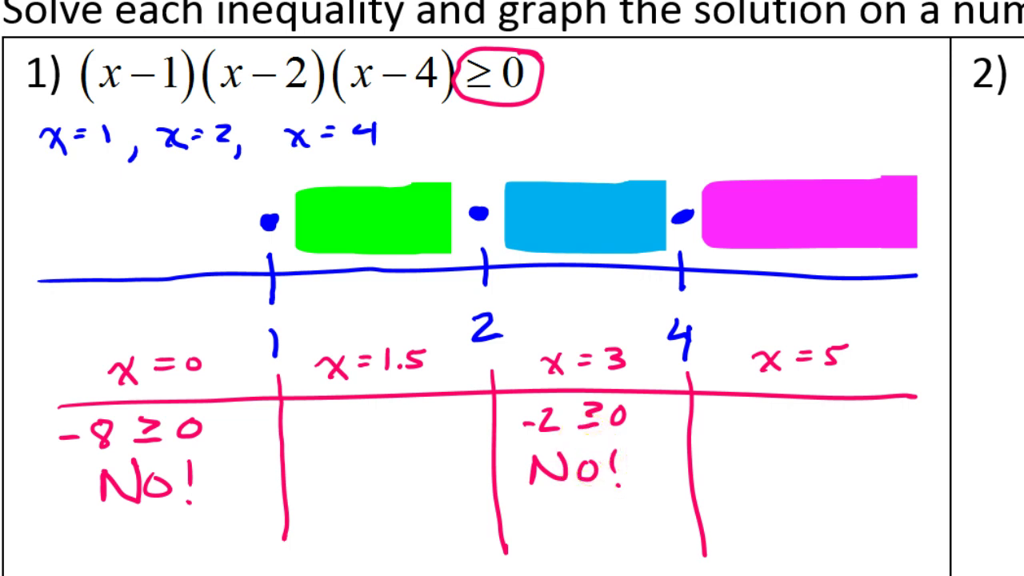
# Erase the cyan bar between 2 and 4, then read the table value at x=5.
pyautogui.click(606, 210)
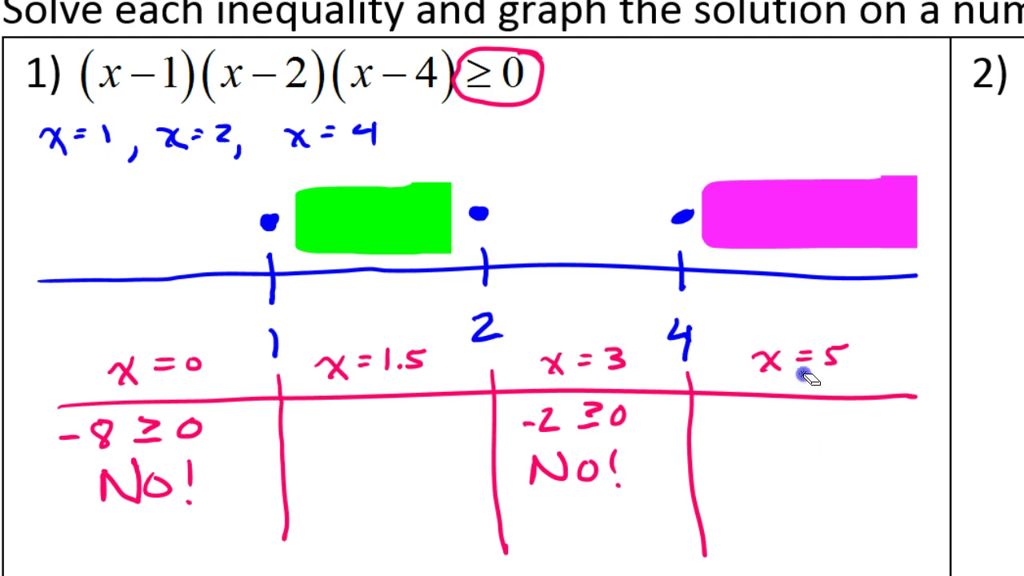
pyautogui.hotkey('alt', 'Tab')
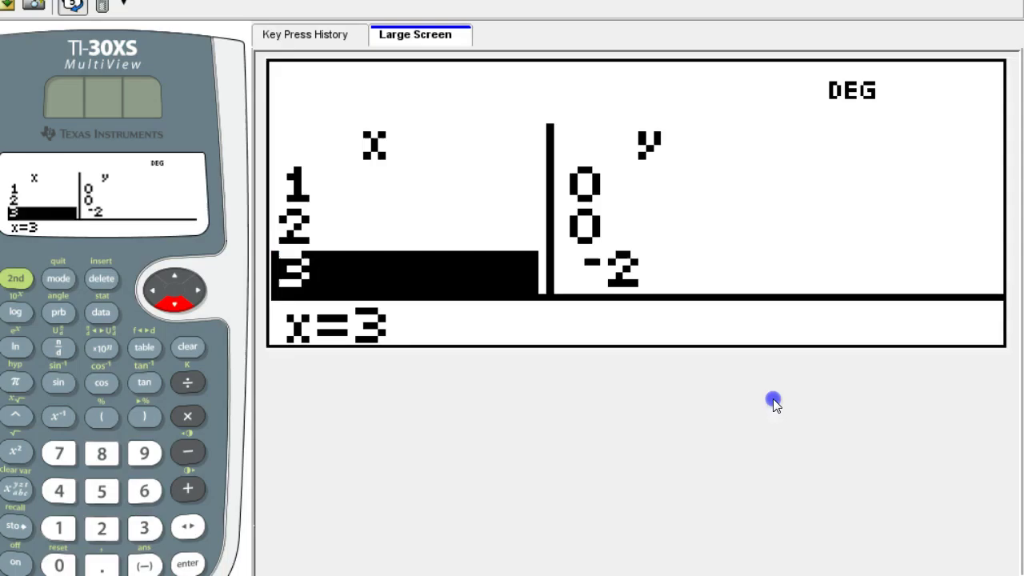
pyautogui.click(176, 303)
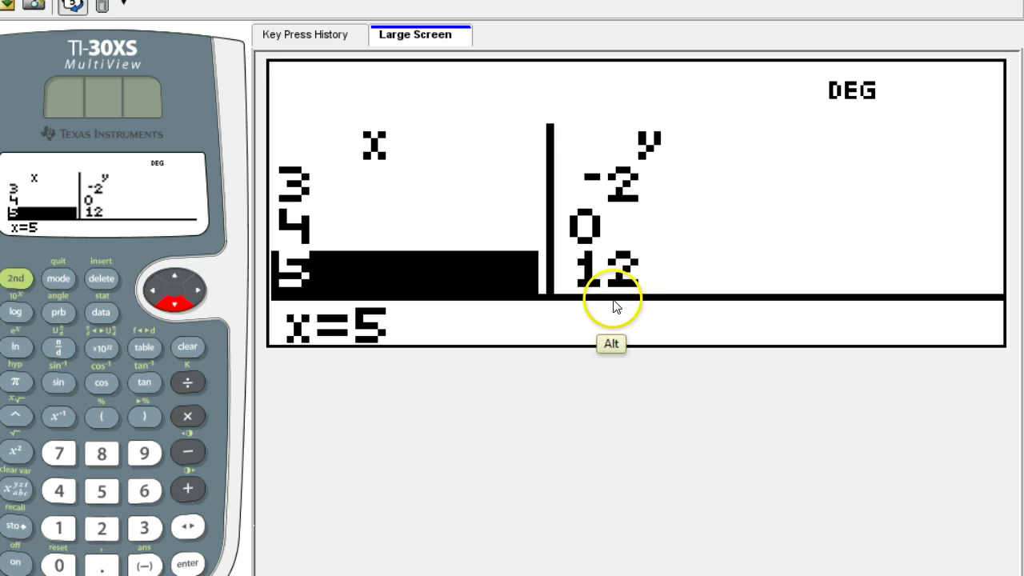
pyautogui.hotkey('alt', 'Tab')
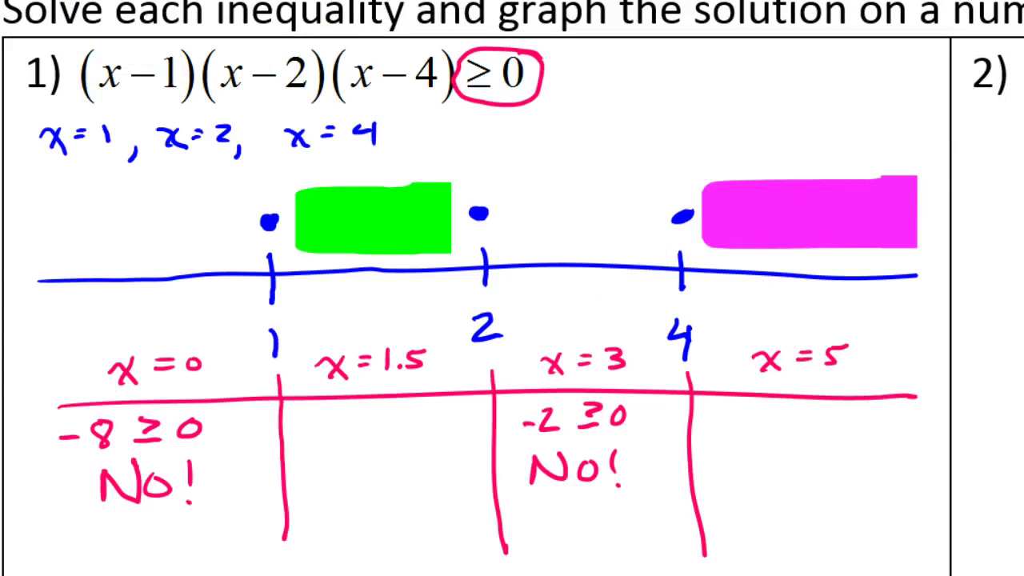
# Write 12 ≥ 0 Yes! under x=5 and replace the magenta bar with a blue arrow from 4 rightward.
pyautogui.moveTo(724, 415)
pyautogui.mouseDown()
pyautogui.moveTo(741, 431)
pyautogui.moveTo(781, 414)
pyautogui.moveTo(785, 431)
pyautogui.moveTo(811, 432)
pyautogui.mouseUp()
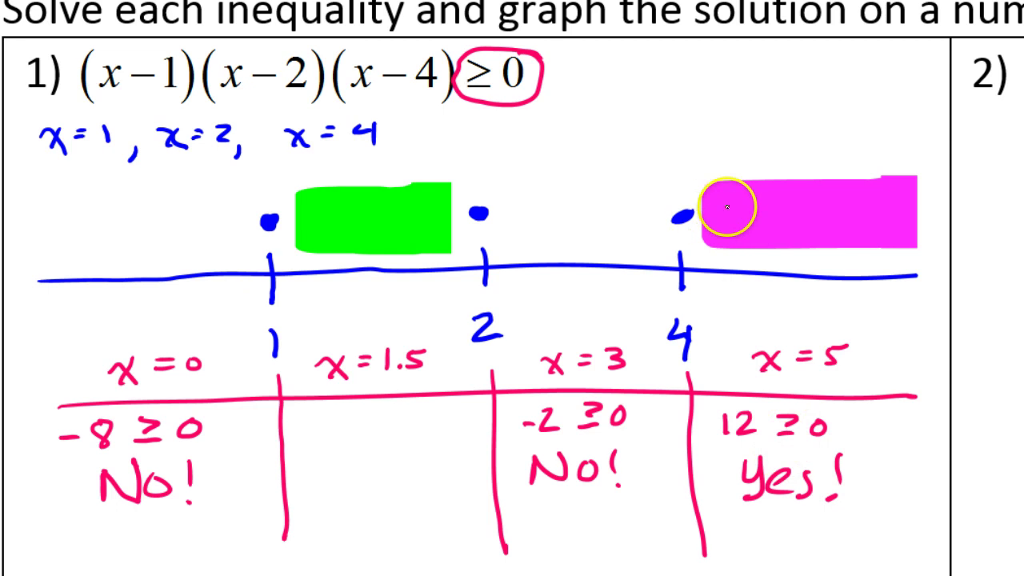
pyautogui.click(810, 196)
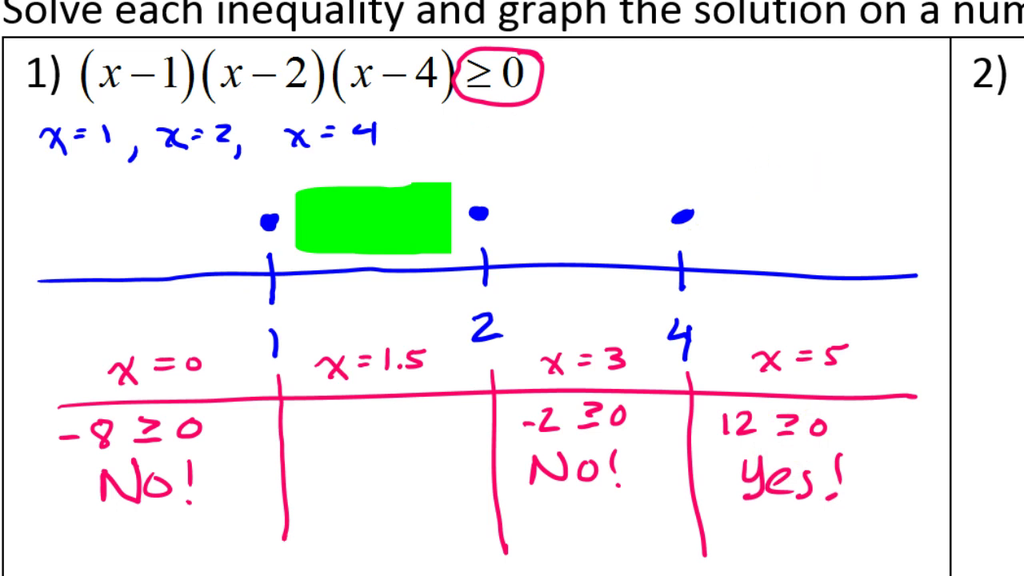
pyautogui.click(165, 10)
pyautogui.click(166, 36)
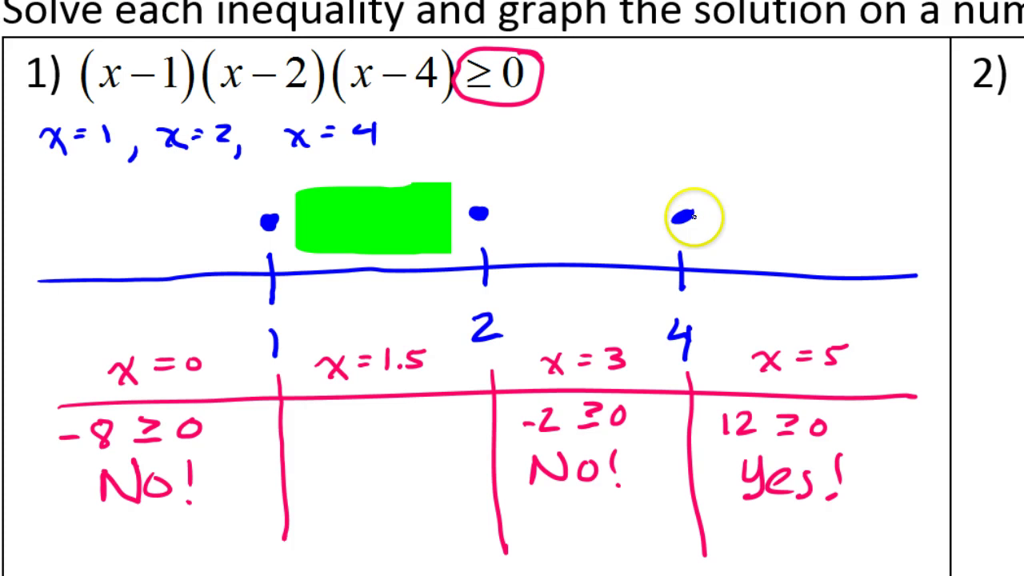
pyautogui.moveTo(690, 216); pyautogui.dragTo(896, 224)
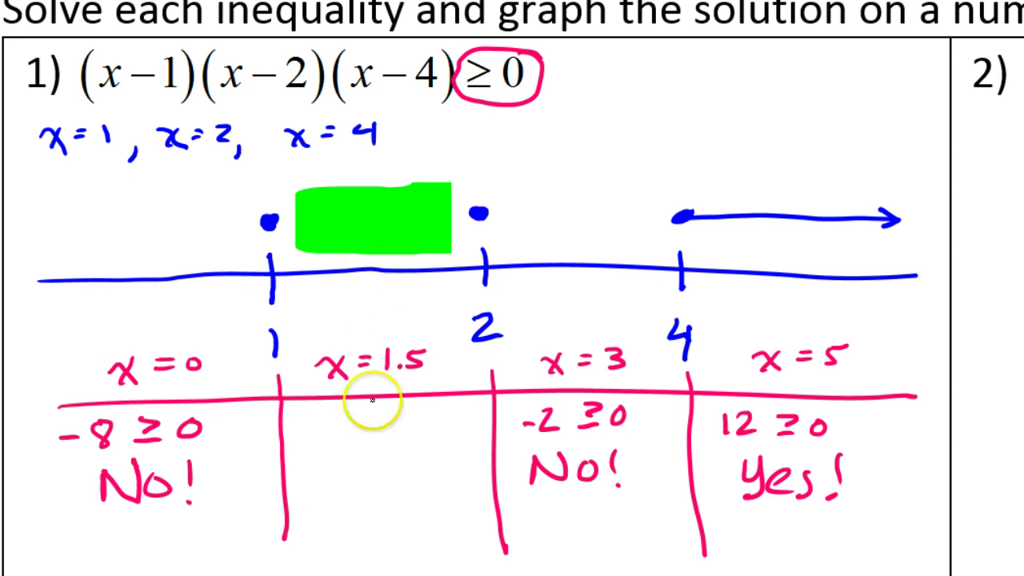
pyautogui.hotkey('alt', 'Tab')
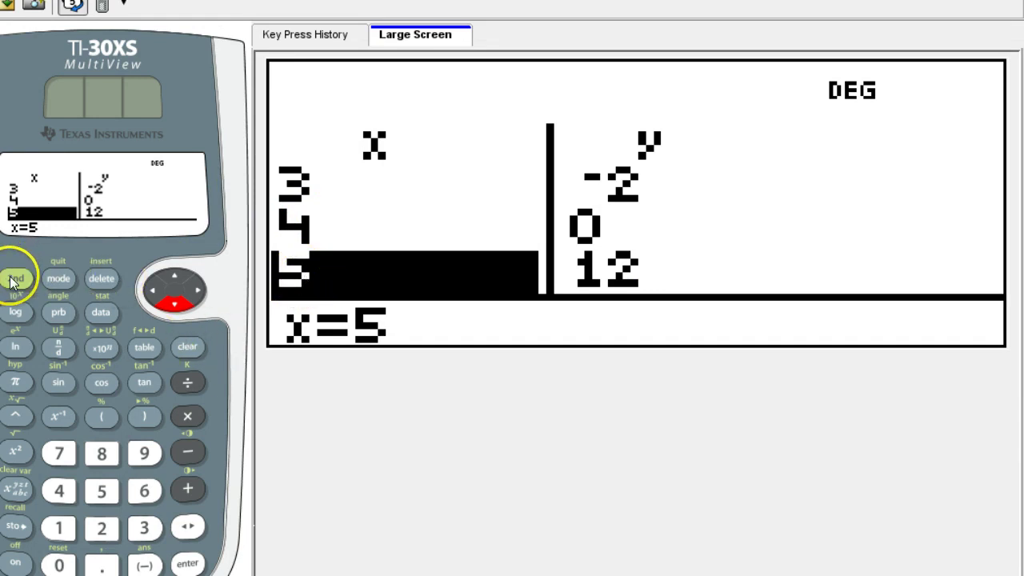
# Return to table setup and switch the table mode from Auto to Ask-x.
pyautogui.click(52, 276)
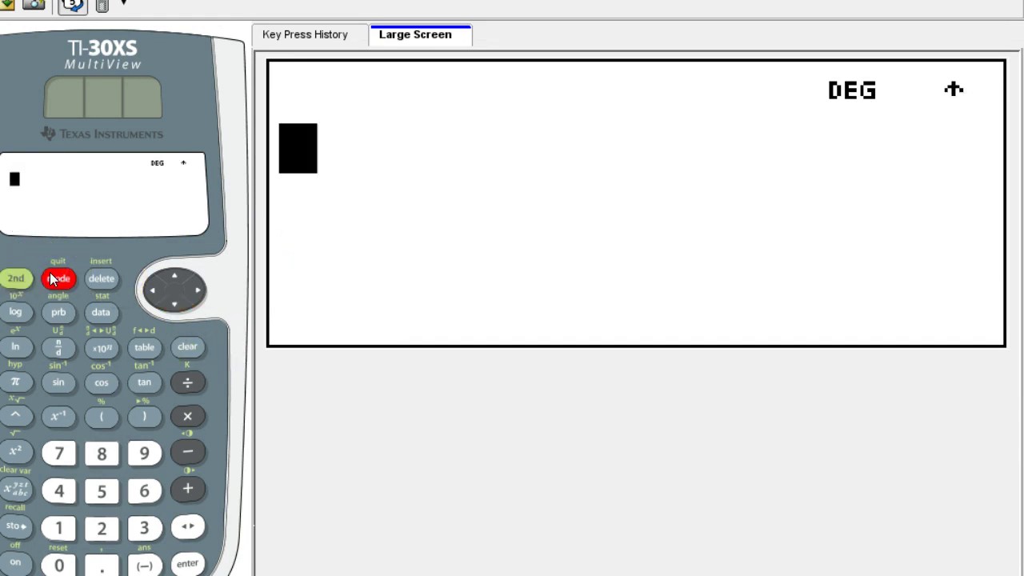
pyautogui.click(144, 347)
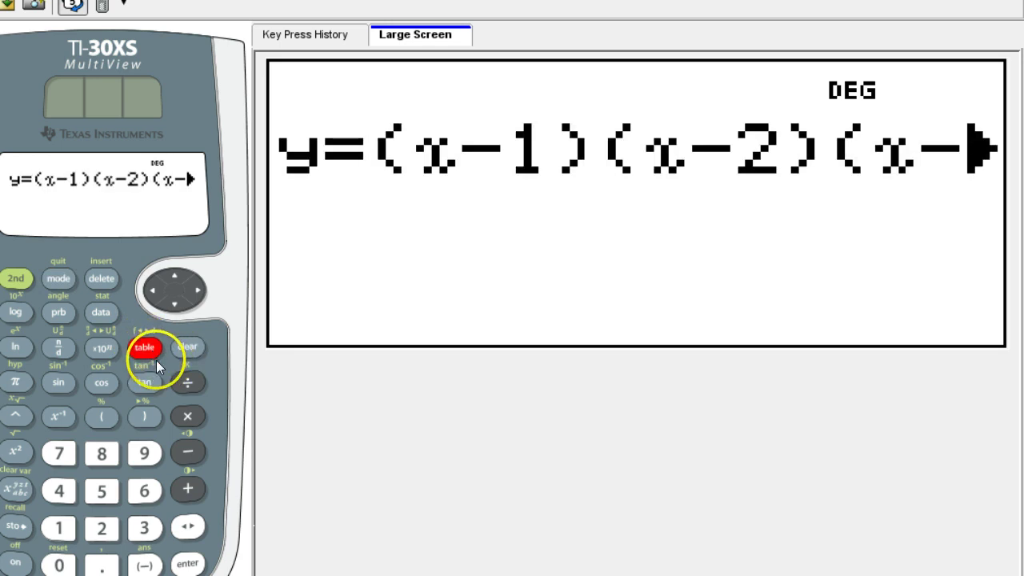
pyautogui.click(192, 562)
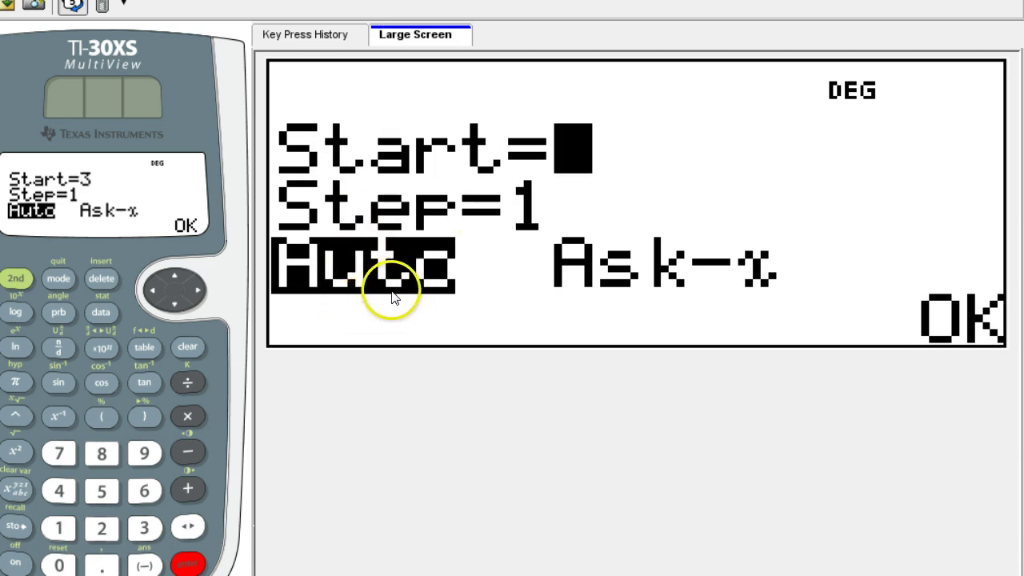
pyautogui.click(174, 302)
pyautogui.click(178, 304)
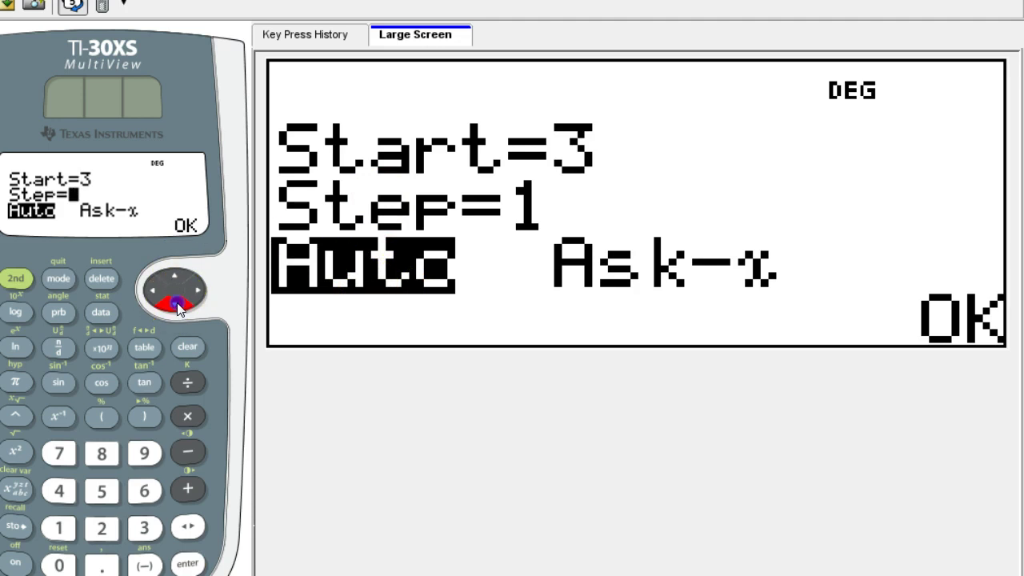
pyautogui.click(202, 288)
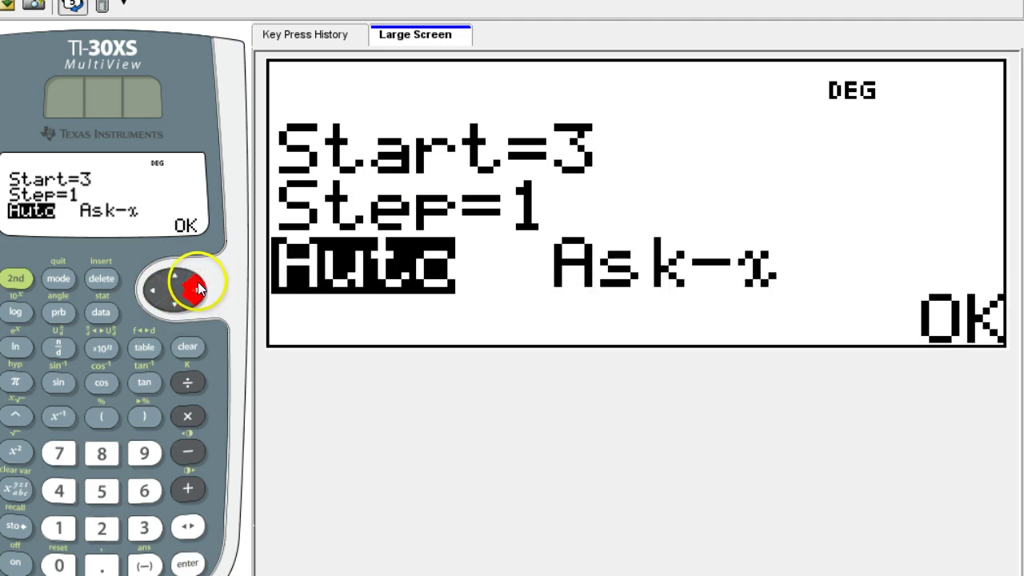
pyautogui.click(187, 564)
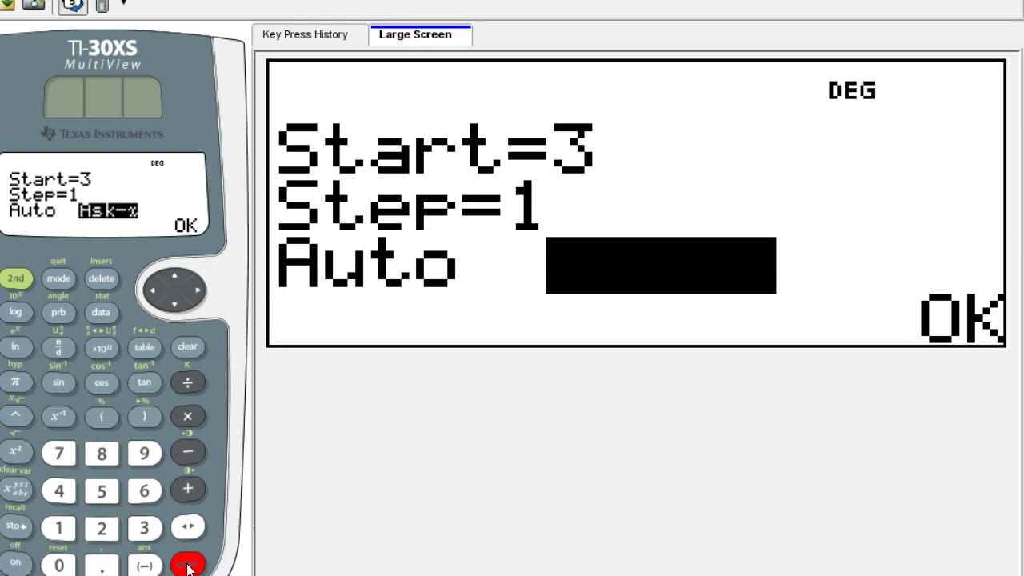
pyautogui.click(188, 565)
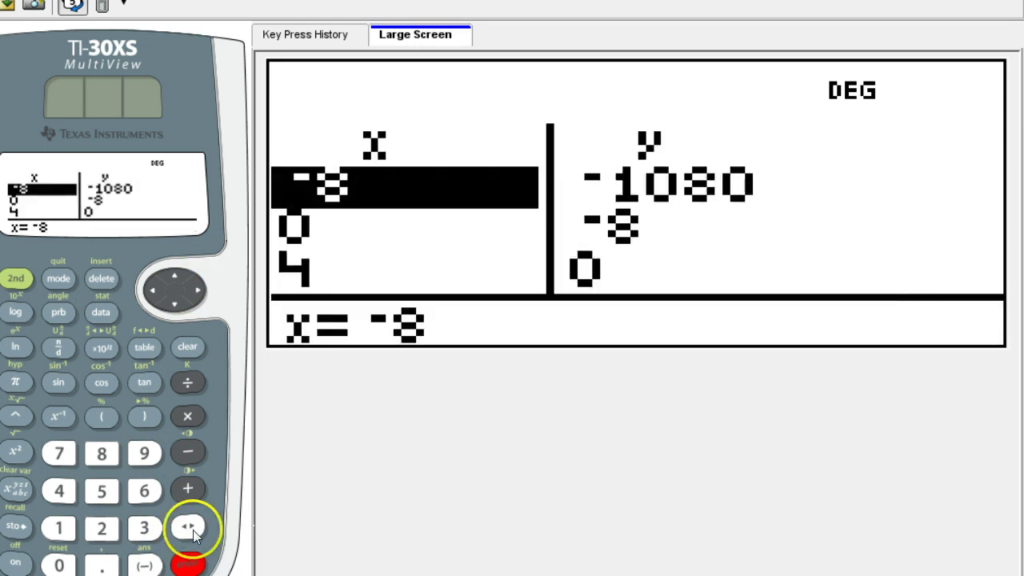
# Reconfirm the Ask-x table settings and go back to the Word worksheet.
pyautogui.click(187, 347)
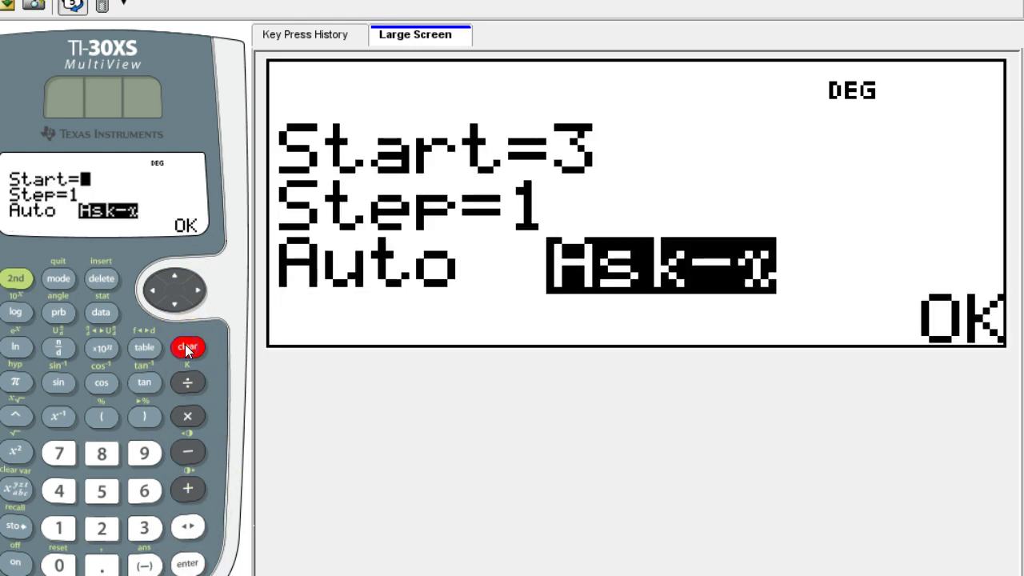
pyautogui.click(188, 564)
pyautogui.click(188, 564)
pyautogui.click(189, 564)
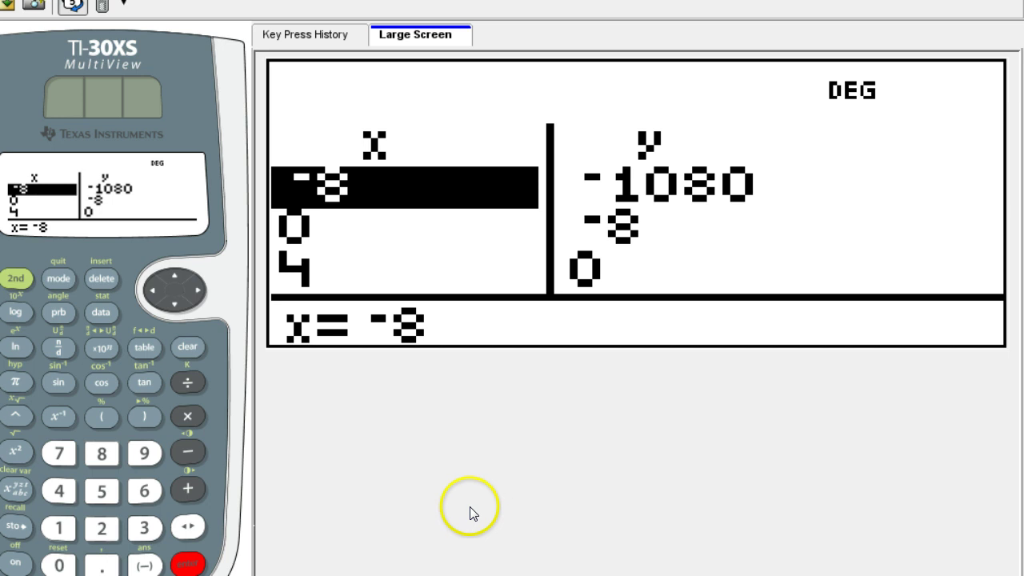
pyautogui.hotkey('alt', 'Tab')
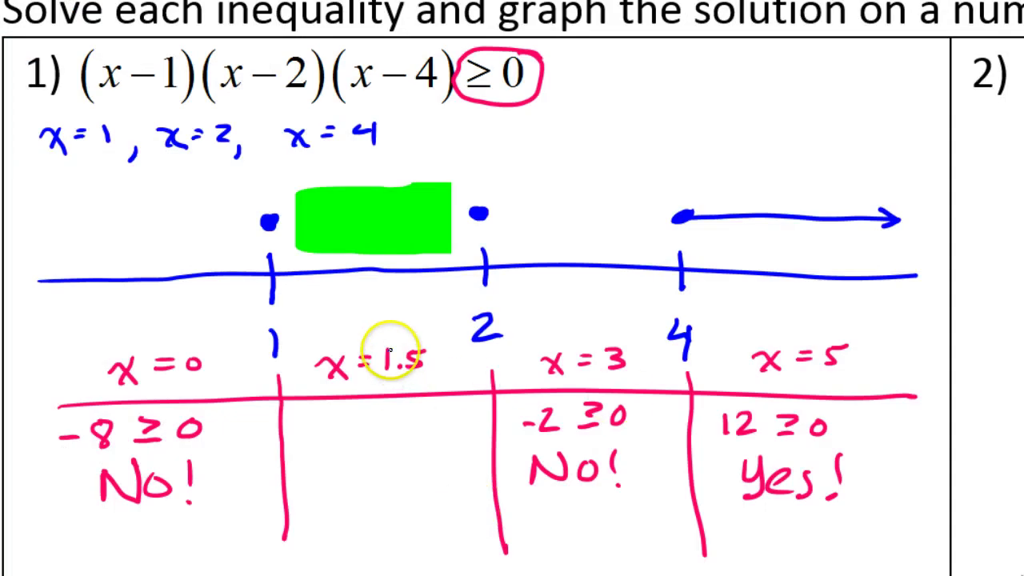
# Enter x = 1.5 in the Ask-x table to get y = 0.625.
pyautogui.hotkey('alt', 'Tab')
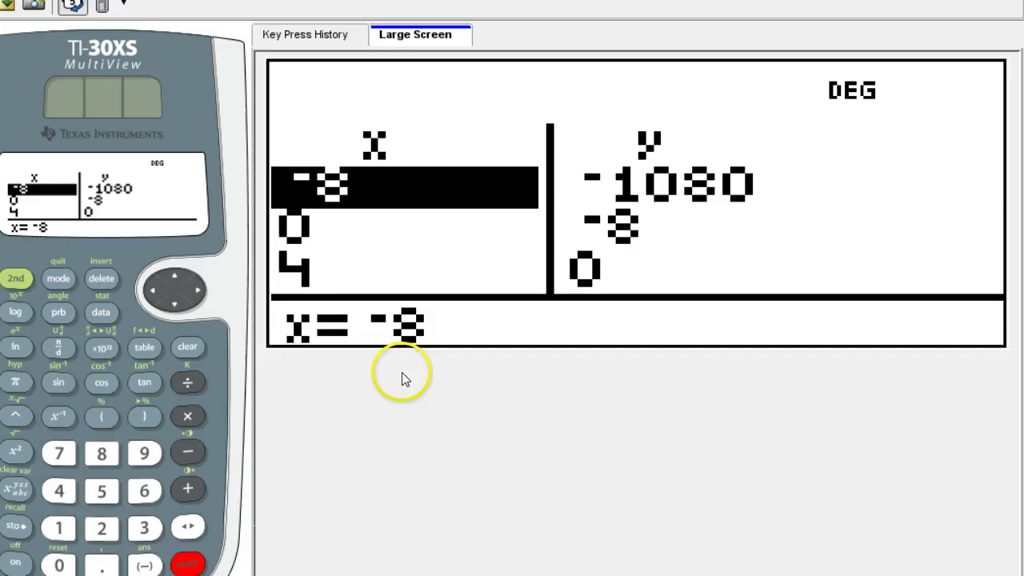
pyautogui.click(62, 528)
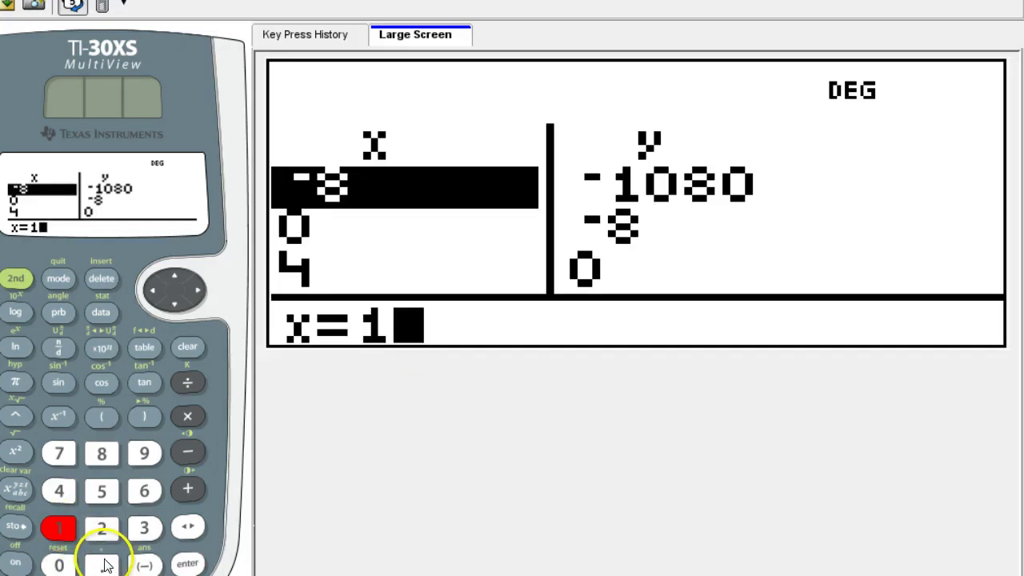
pyautogui.click(101, 565)
pyautogui.click(102, 491)
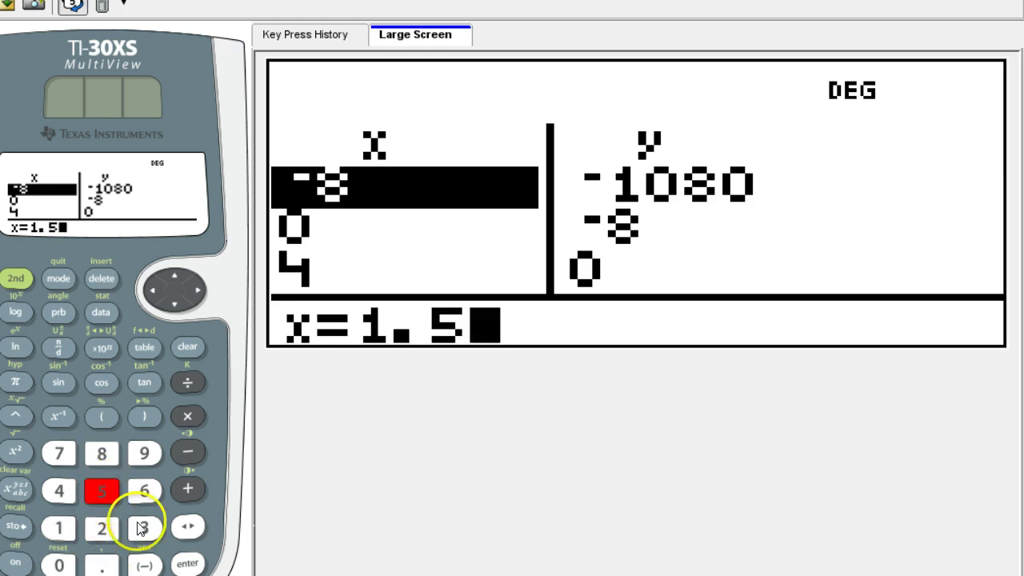
pyautogui.click(187, 563)
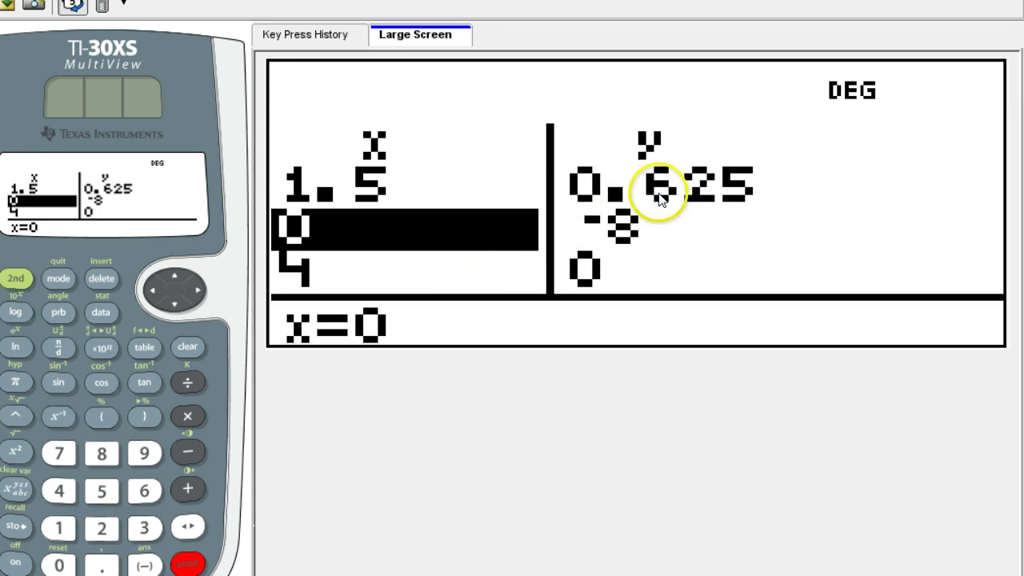
pyautogui.hotkey('alt', 'Tab')
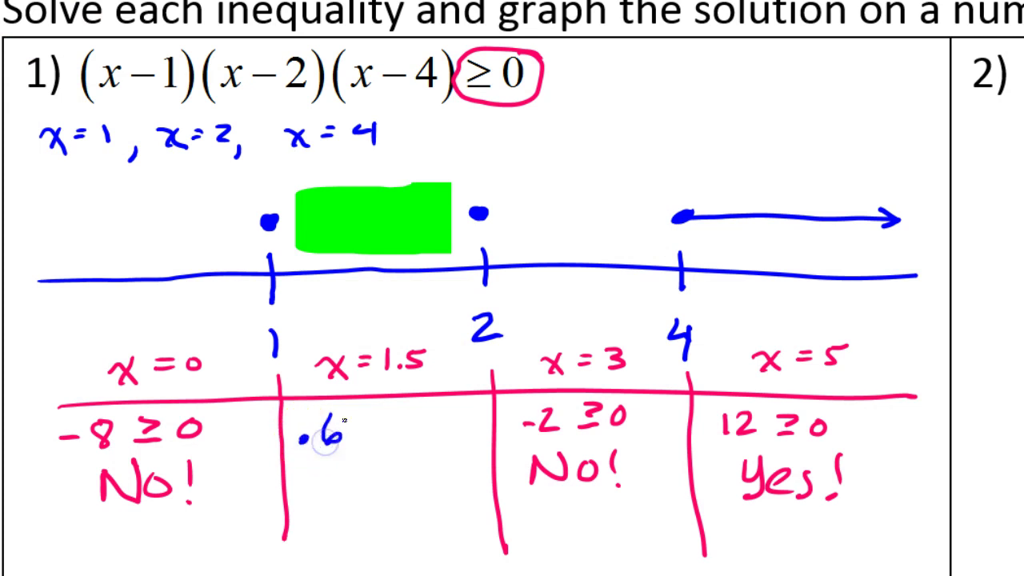
# Write .625 ≥ 0 Yes! under x = 1.5 and erase the green block between 1 and 2.
pyautogui.moveTo(373, 418)
pyautogui.mouseDown()
pyautogui.moveTo(415, 418)
pyautogui.moveTo(405, 417)
pyautogui.moveTo(404, 439)
pyautogui.moveTo(439, 424)
pyautogui.mouseUp()
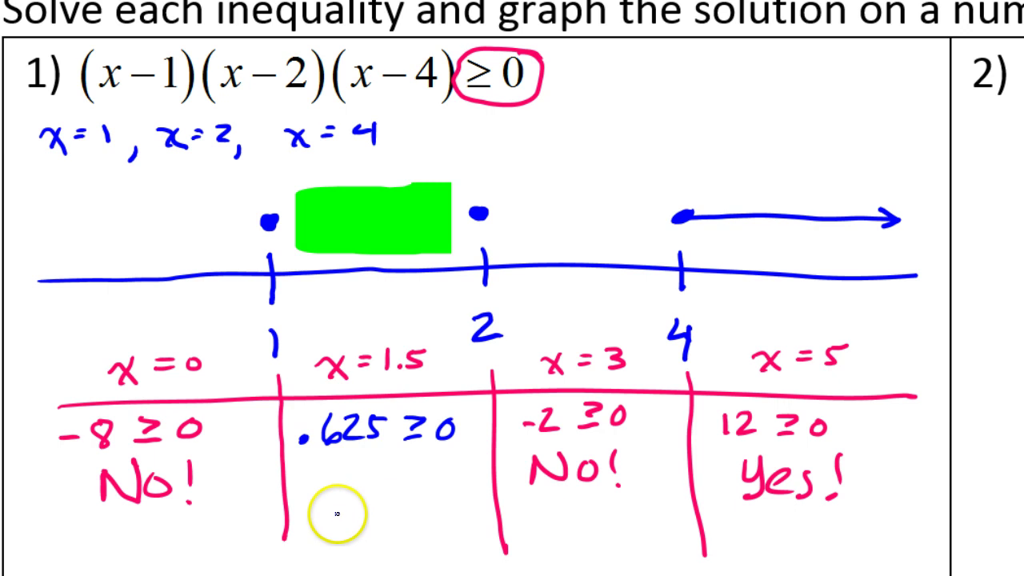
pyautogui.moveTo(328, 466); pyautogui.dragTo(339, 486)
pyautogui.moveTo(352, 462)
pyautogui.mouseDown()
pyautogui.moveTo(330, 505)
pyautogui.moveTo(370, 496)
pyautogui.mouseUp()
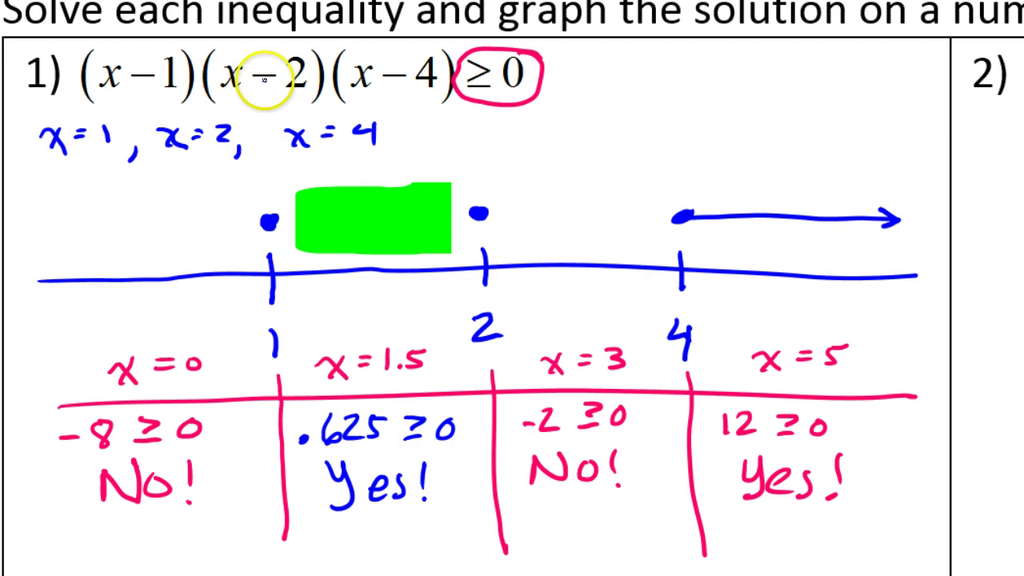
pyautogui.click(376, 220)
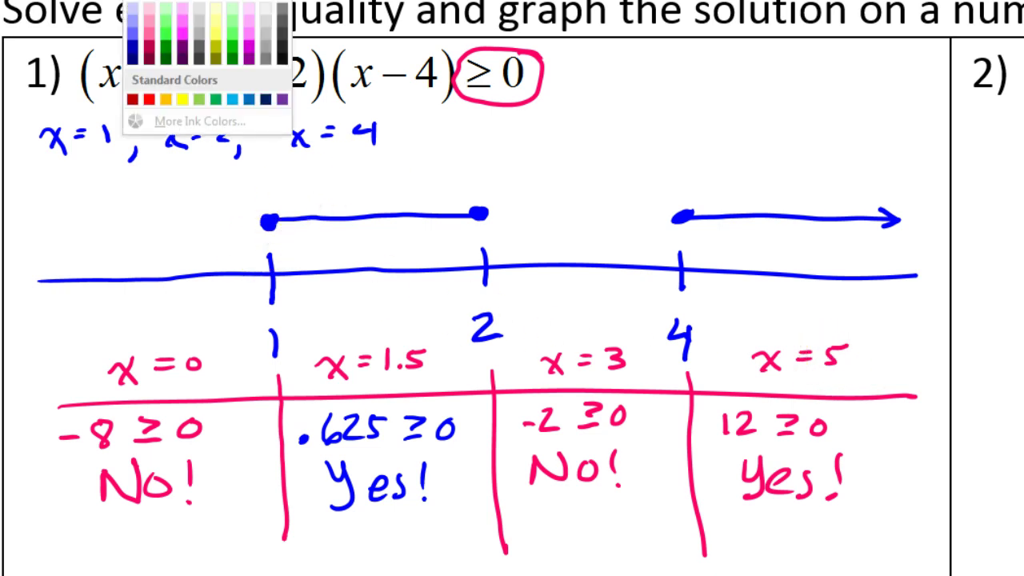
# Switch the pen to purple ink.
pyautogui.click(259, 34)
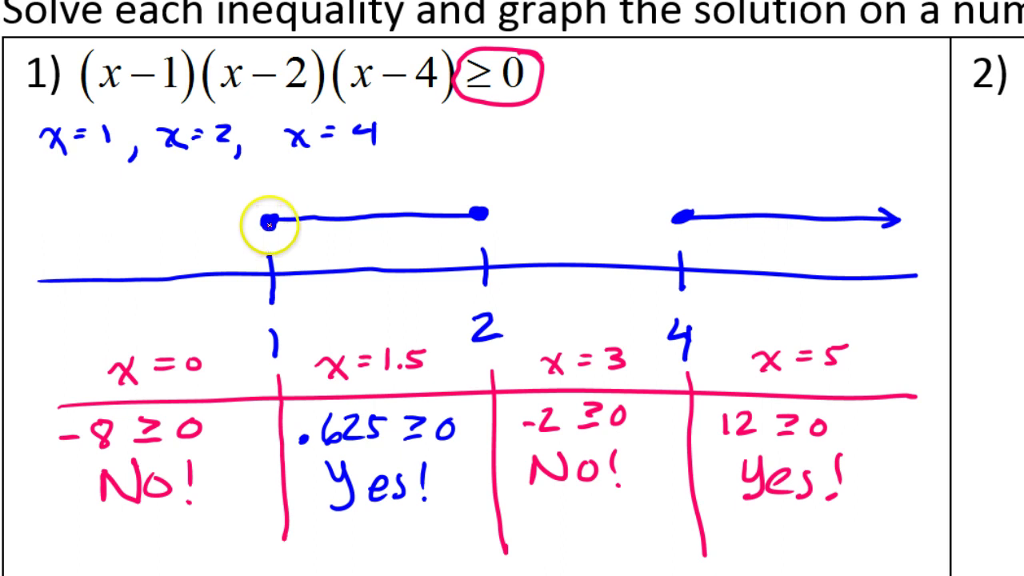
# Handwrite [1, 2] above the first segment and start [4, ∞ above the arrow.
pyautogui.moveTo(338, 171); pyautogui.dragTo(351, 197)
pyautogui.moveTo(384, 165); pyautogui.dragTo(392, 184)
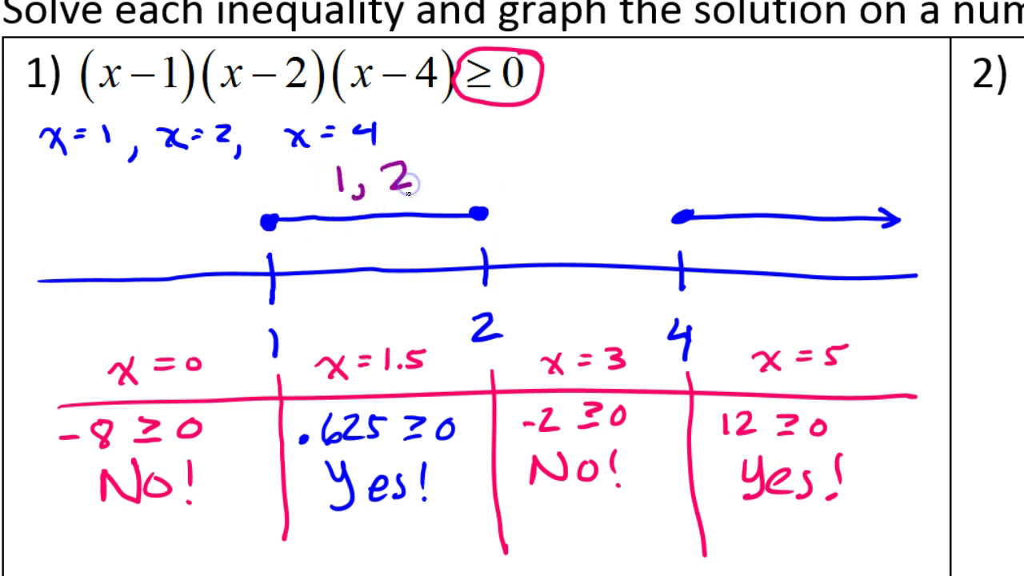
pyautogui.moveTo(323, 163); pyautogui.dragTo(312, 160)
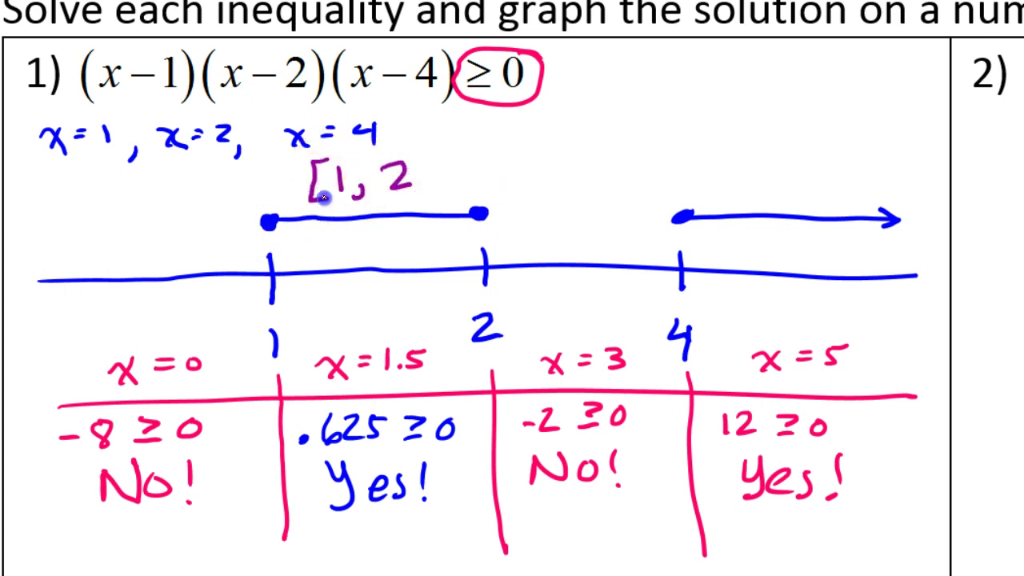
pyautogui.moveTo(430, 156)
pyautogui.mouseDown()
pyautogui.moveTo(448, 183)
pyautogui.moveTo(443, 194)
pyautogui.mouseUp()
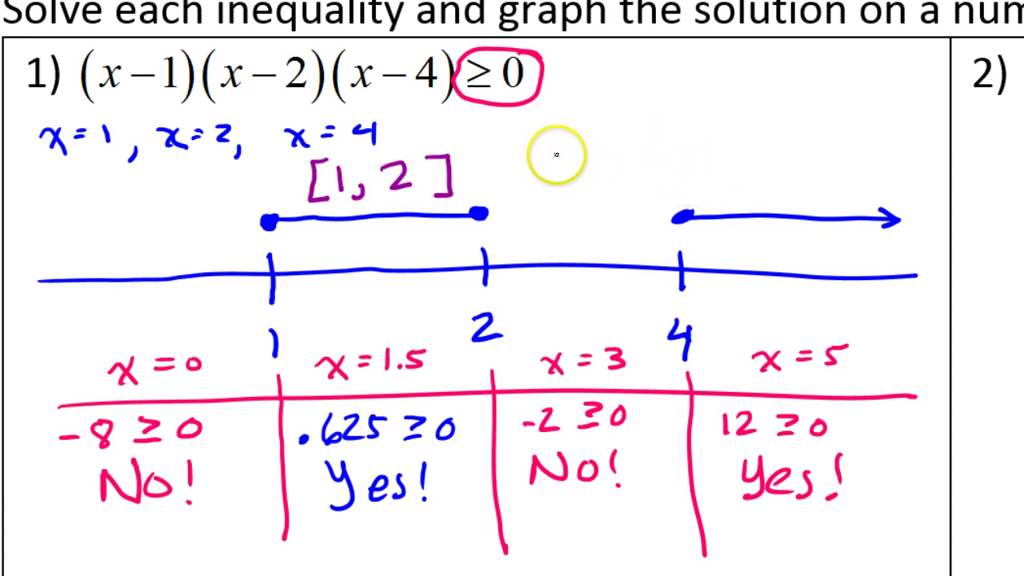
pyautogui.moveTo(556, 154)
pyautogui.mouseDown()
pyautogui.moveTo(558, 171)
pyautogui.moveTo(576, 170)
pyautogui.moveTo(595, 197)
pyautogui.moveTo(657, 176)
pyautogui.mouseUp()
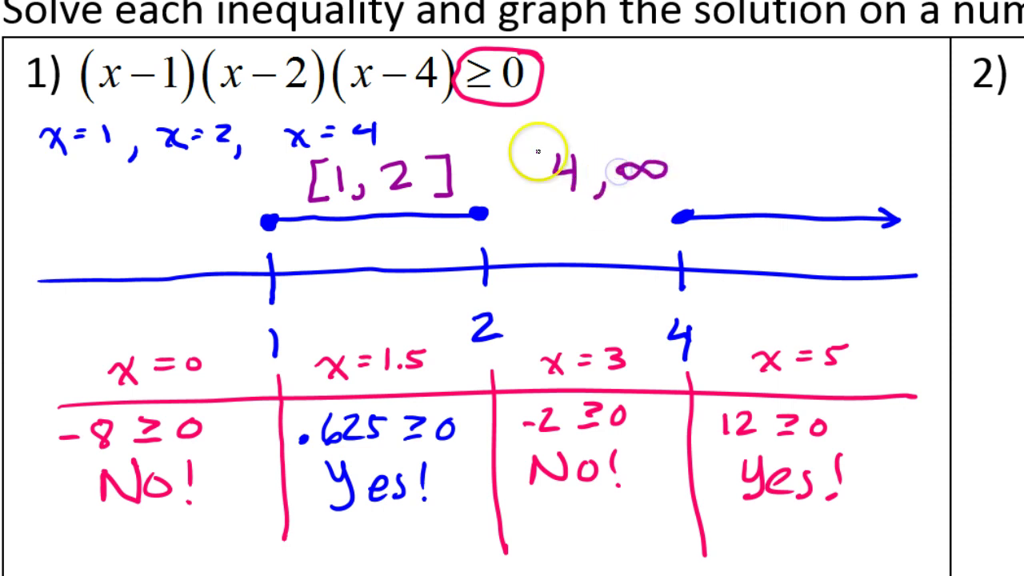
pyautogui.moveTo(552, 142); pyautogui.dragTo(538, 185)
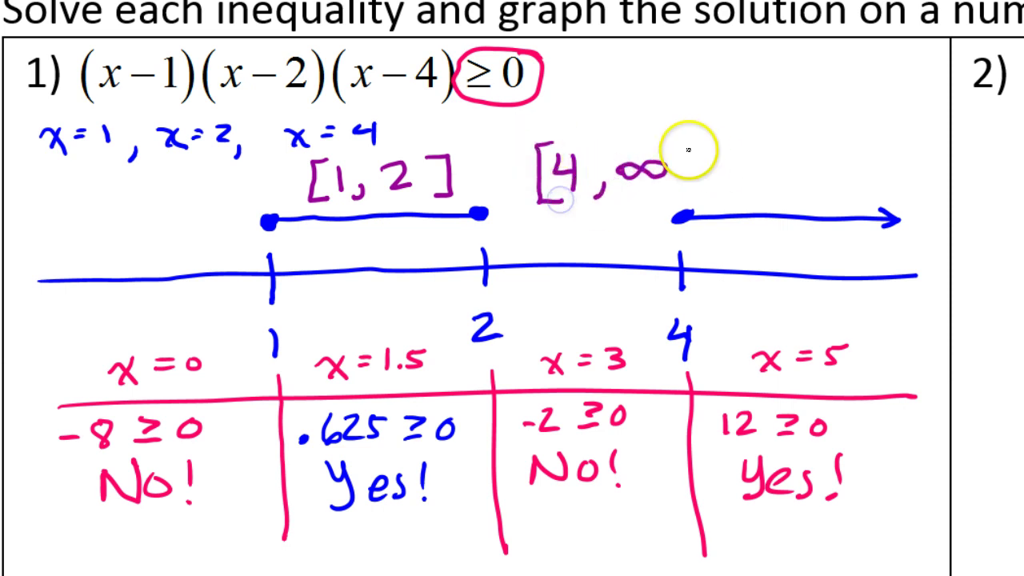